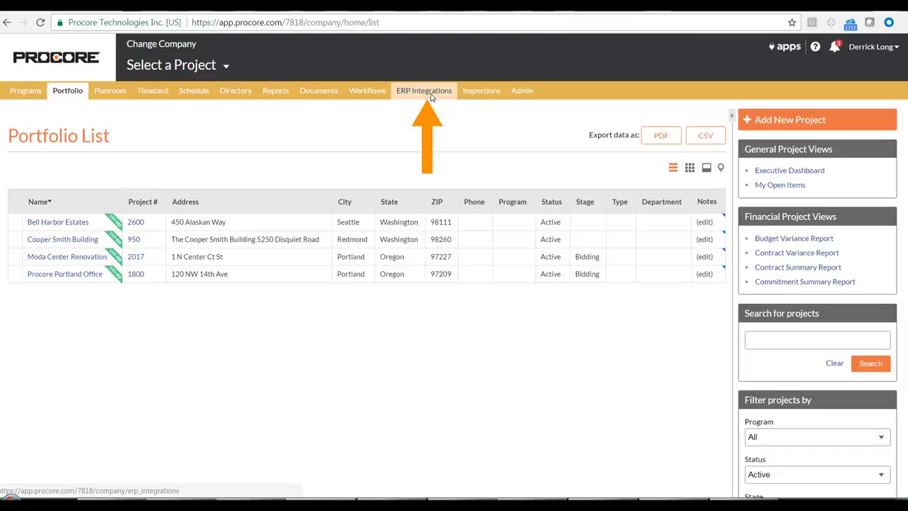
# Step: In ERP Integrations, link the Spectrum vendor Portland Pavers to the existing company Portland Pavers, Inc
pyautogui.click(430, 96)
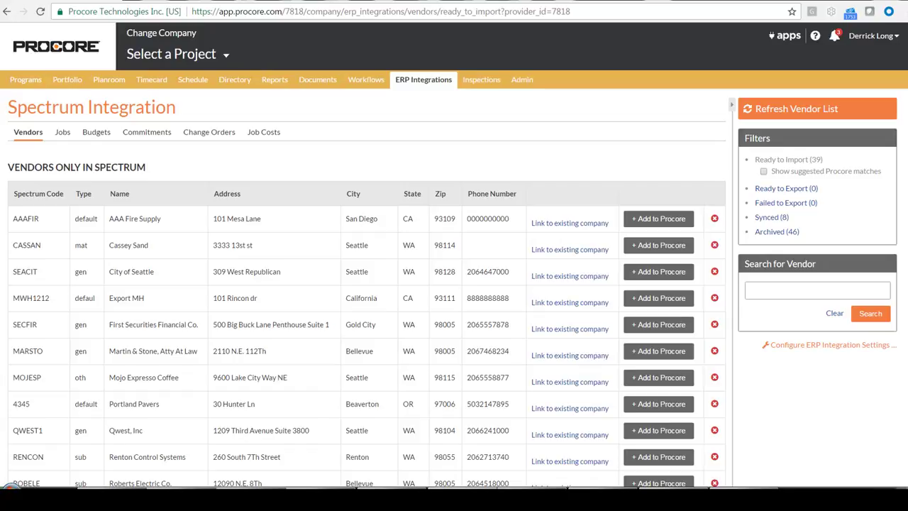
pyautogui.click(553, 411)
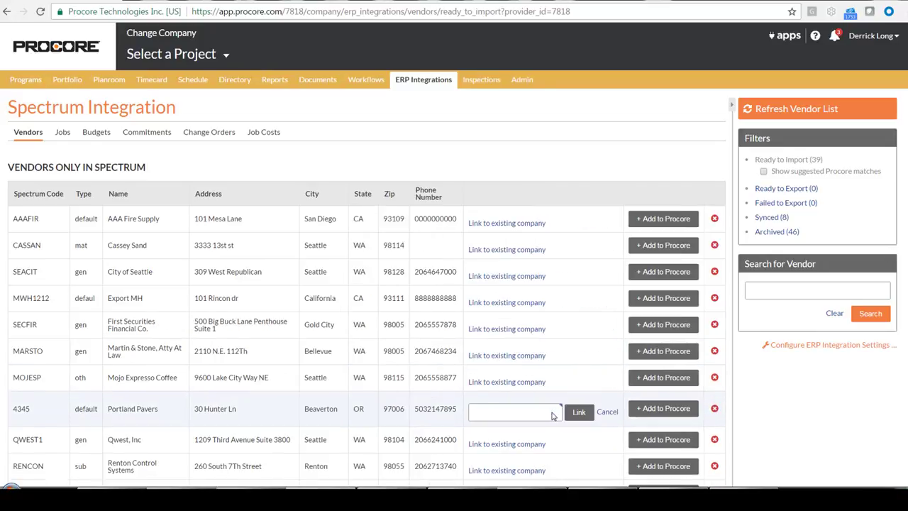
pyautogui.click(553, 416)
pyautogui.write('P')
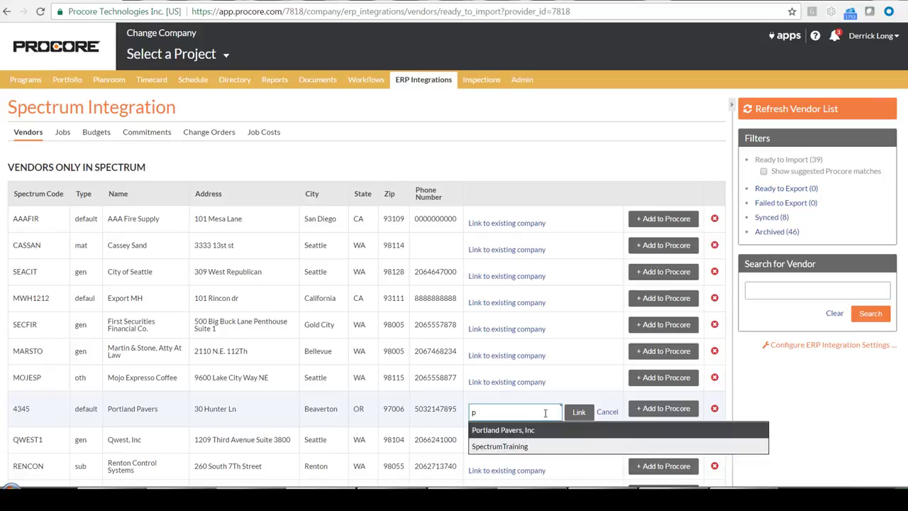
pyautogui.click(501, 430)
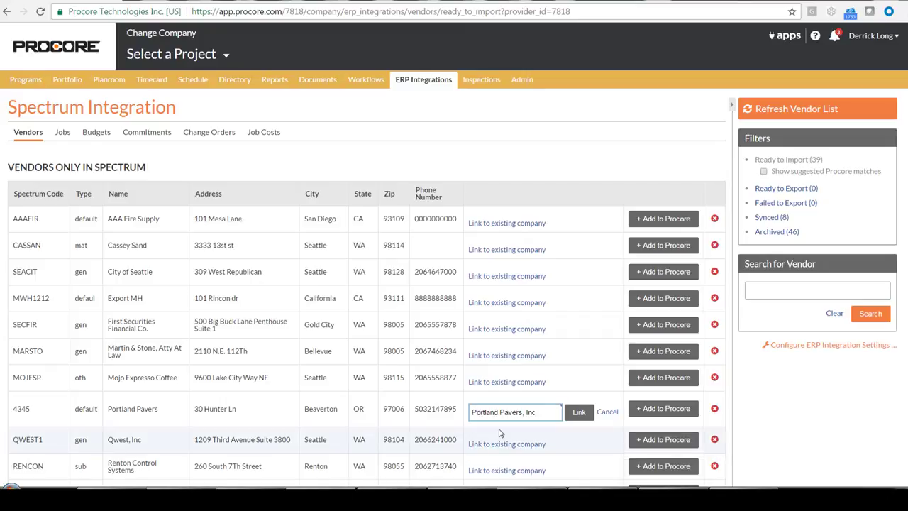
pyautogui.press('Tab')
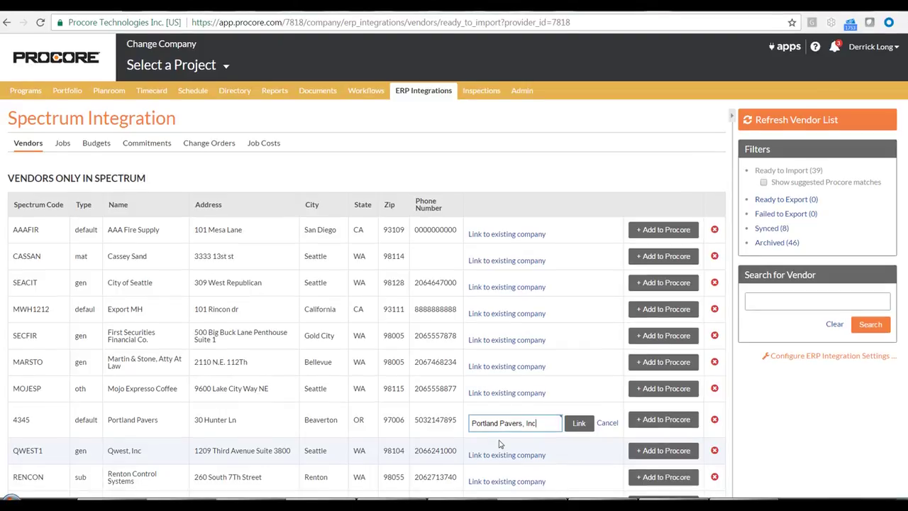
pyautogui.click(575, 430)
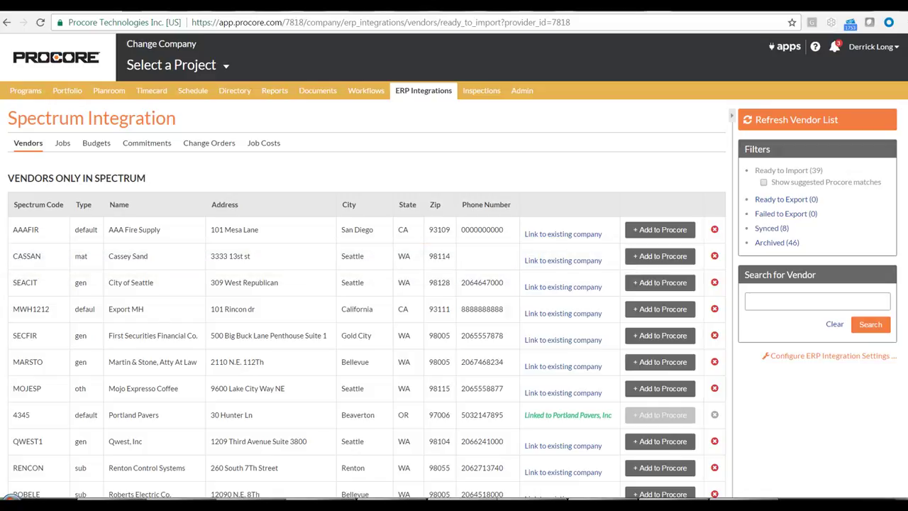
pyautogui.click(567, 261)
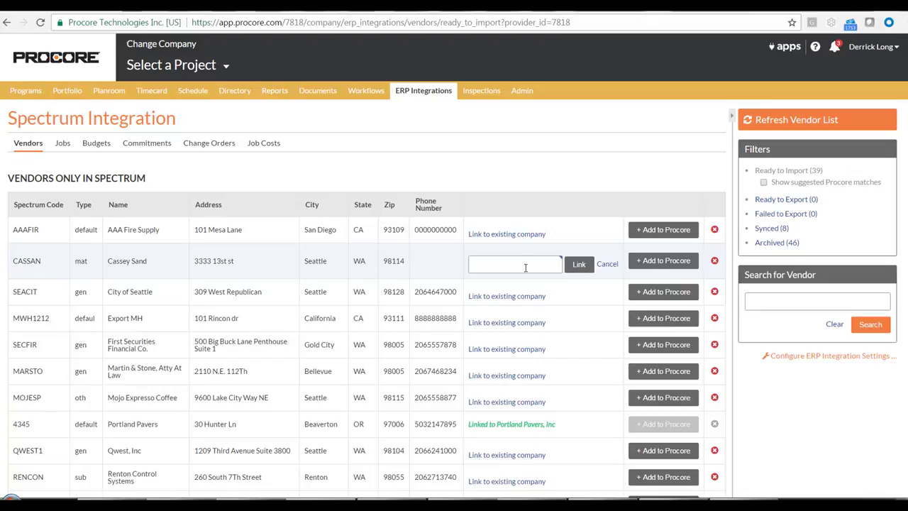
pyautogui.click(526, 267)
pyautogui.write('Cass')
pyautogui.press('BackSpace')
pyautogui.press('BackSpace')
pyautogui.press('BackSpace')
pyautogui.press('BackSpace')
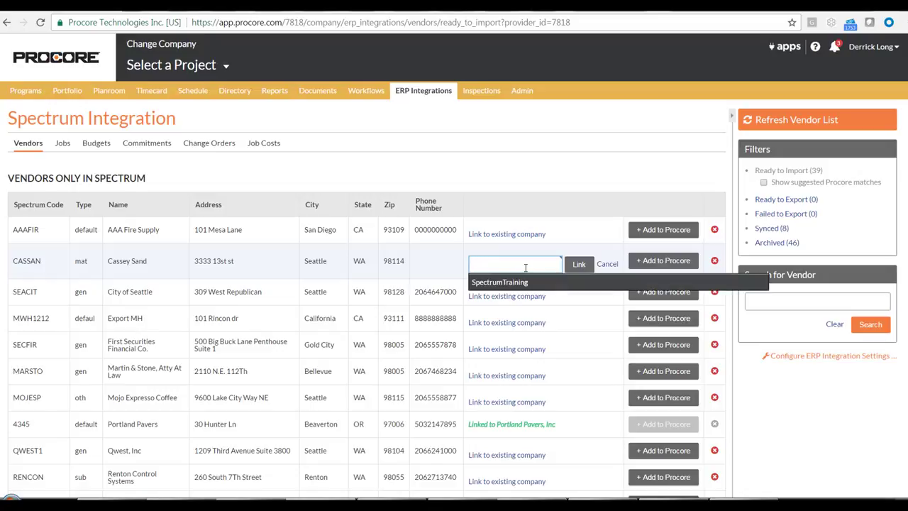
pyautogui.click(639, 170)
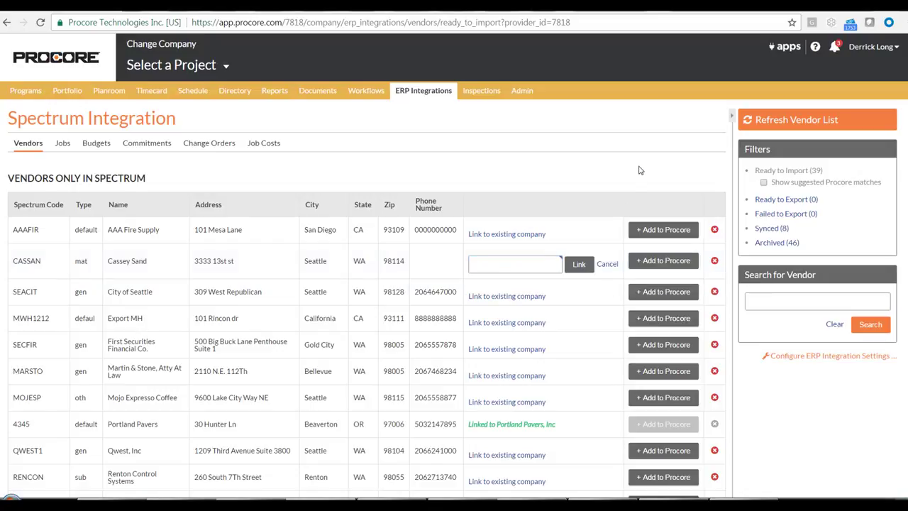
# Step: Add the Spectrum vendor Cassey Sand to Procore as a new directory company
pyautogui.click(644, 264)
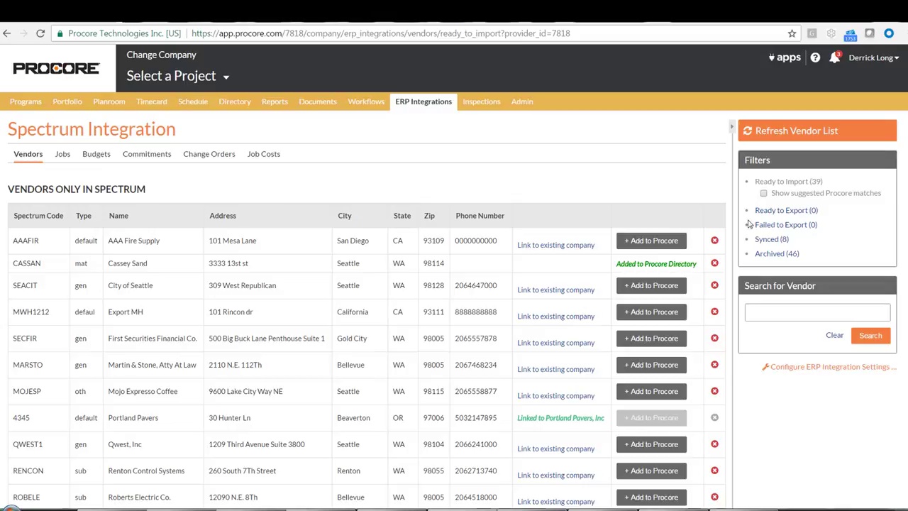
# Step: Archive the vendor AAA Fire Supply and restore it from the archived vendors, returning to the Ready to Import list
pyautogui.click(715, 241)
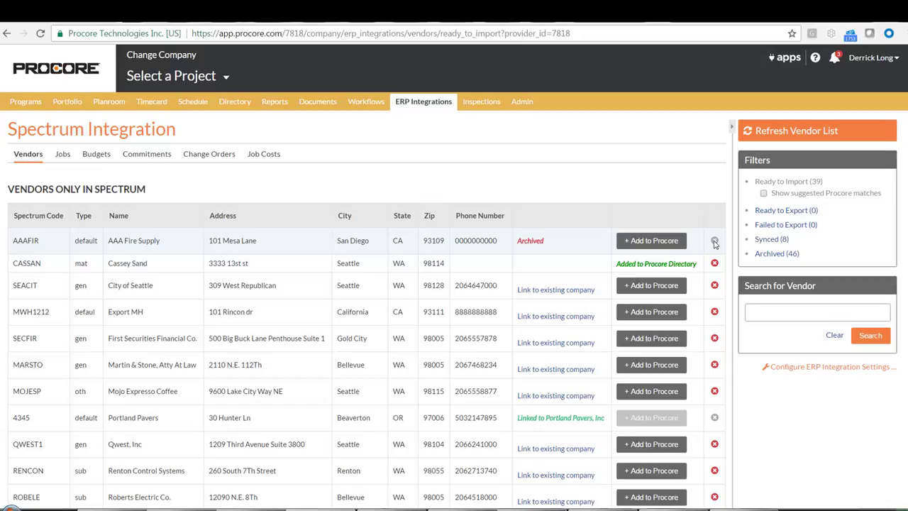
pyautogui.click(775, 254)
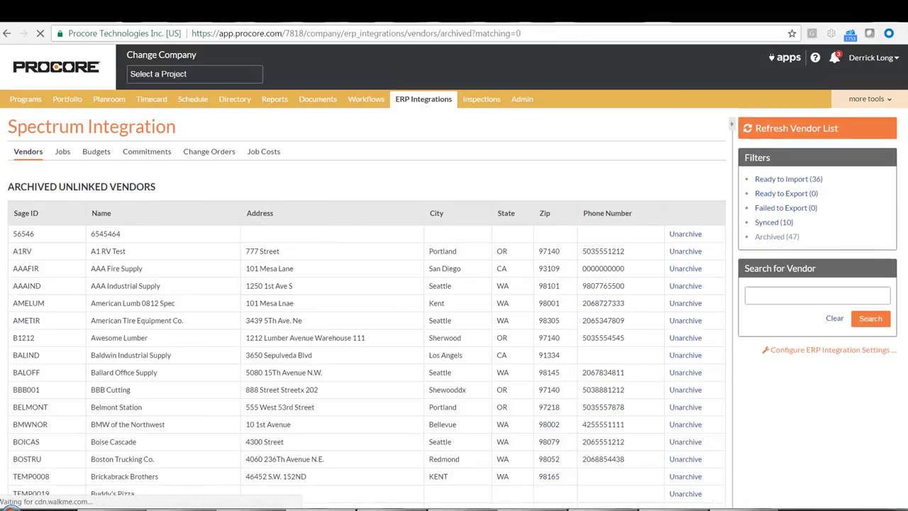
pyautogui.click(687, 272)
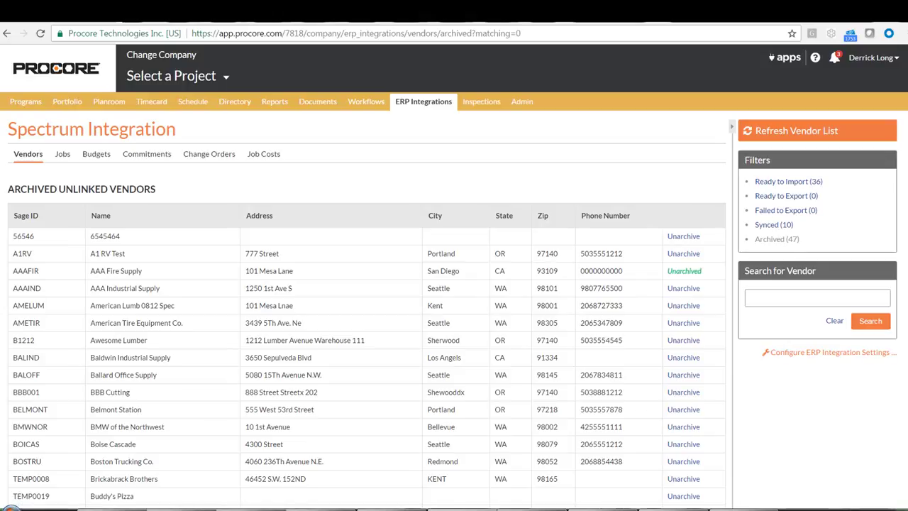
pyautogui.click(774, 183)
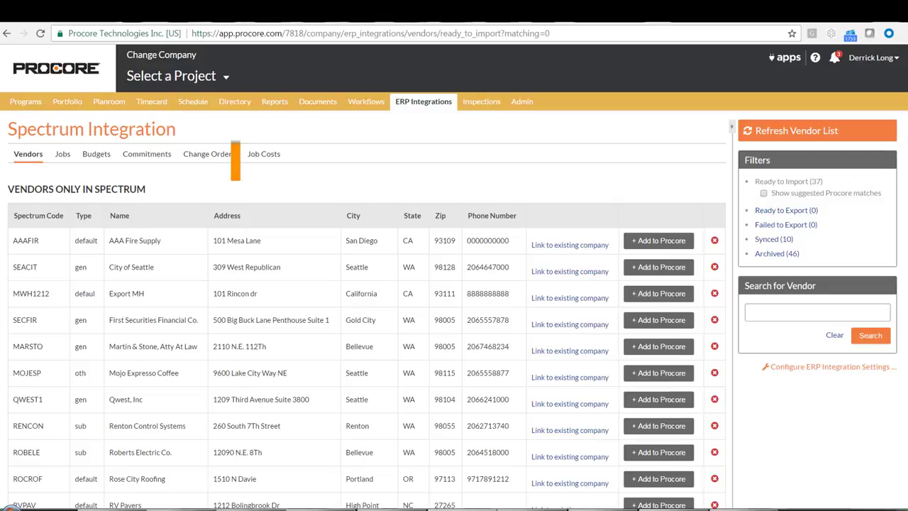
# Step: Create a company named Viking Door Company in the company directory, with its phone number and its address in Portland, Oregon
pyautogui.click(236, 104)
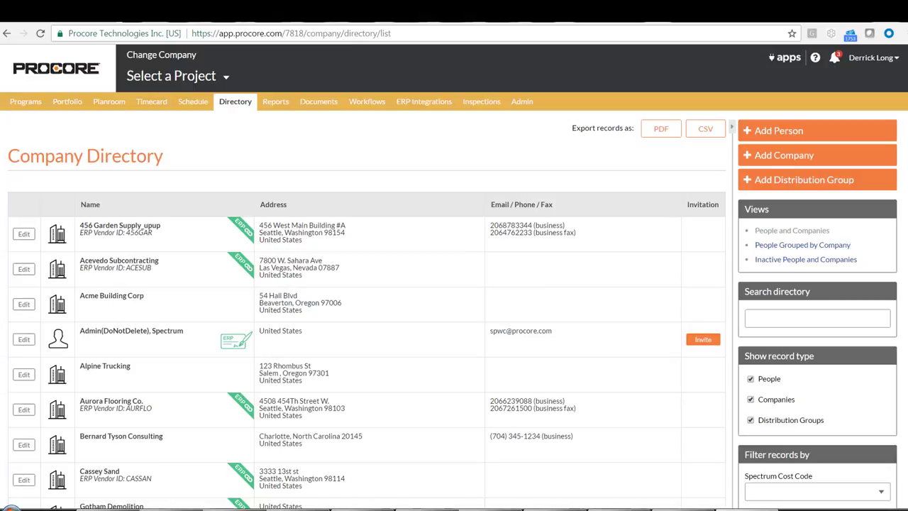
pyautogui.click(757, 158)
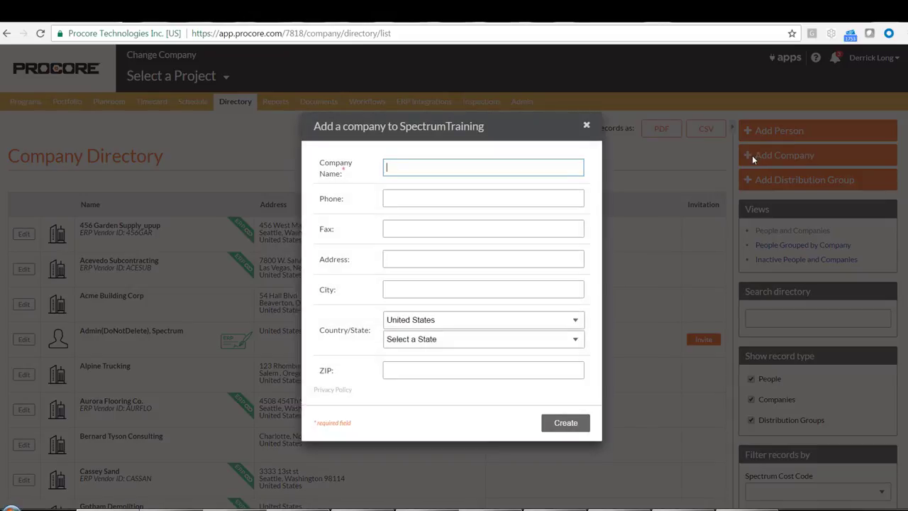
pyautogui.click(428, 170)
pyautogui.write('Viking Door Company')
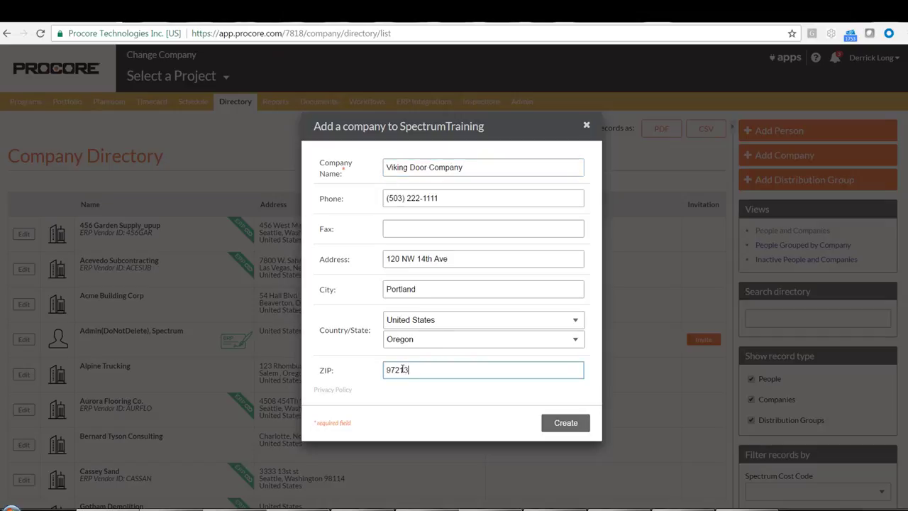
pyautogui.click(564, 423)
pyautogui.click(566, 423)
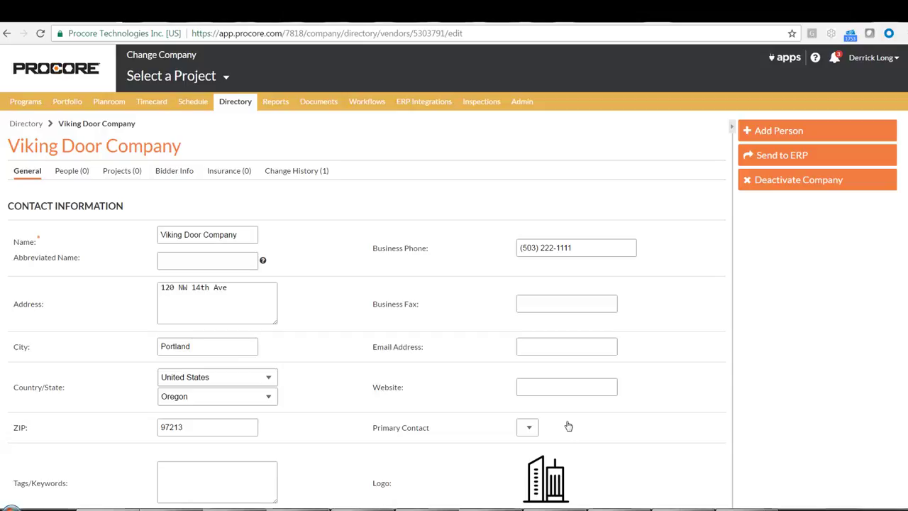
# Step: Send Viking Door Company to ERP and show the ERP vendors that are ready to export
pyautogui.click(785, 156)
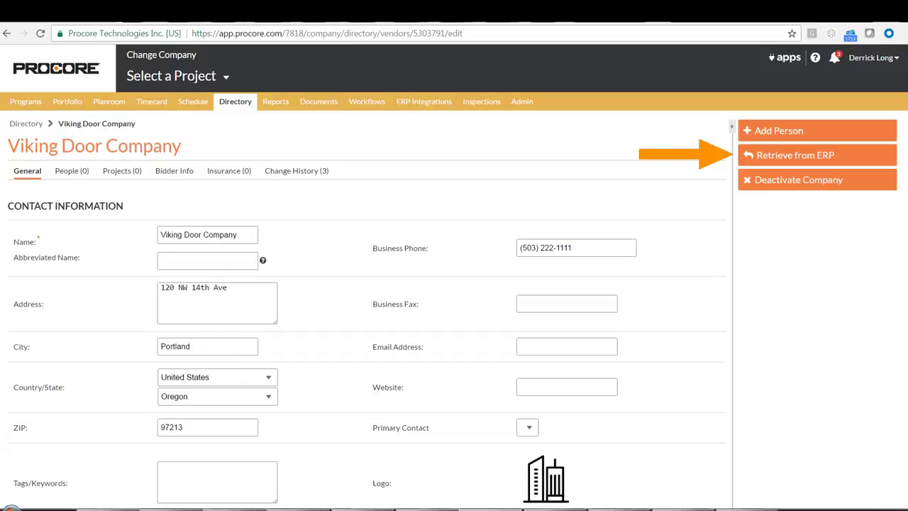
pyautogui.click(415, 105)
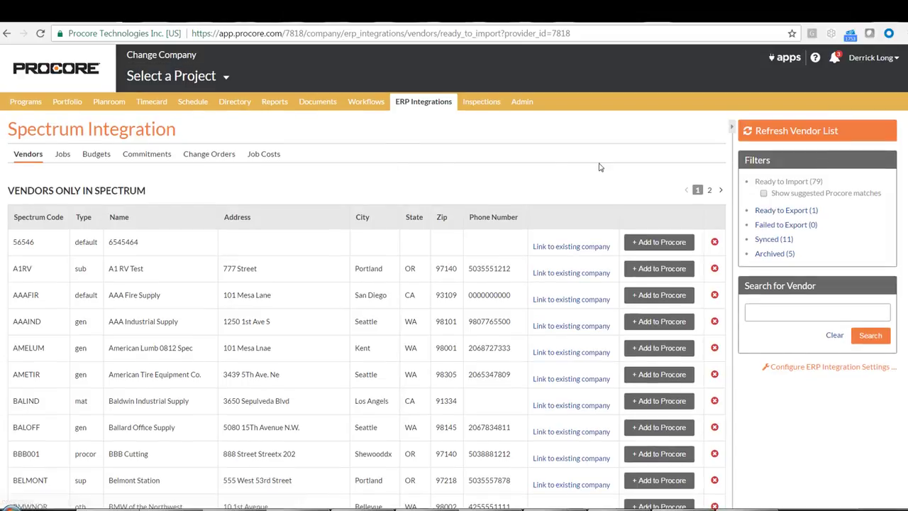
pyautogui.click(779, 213)
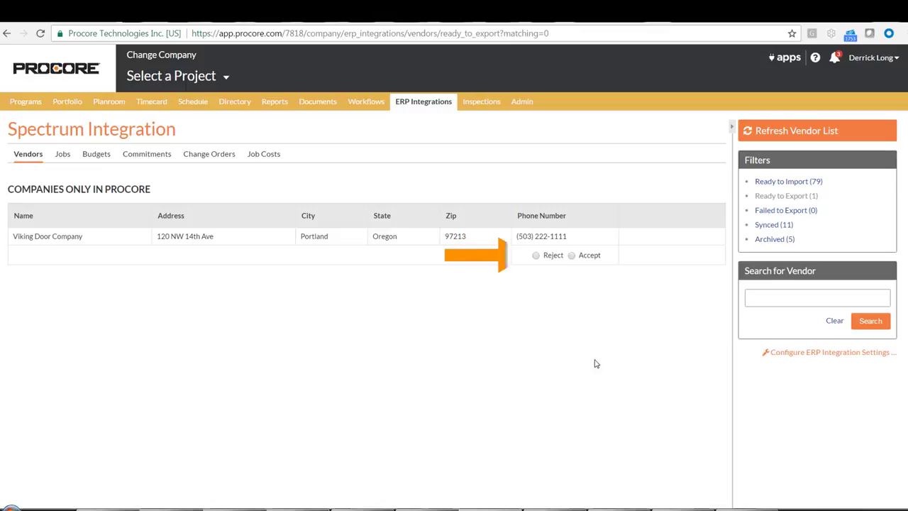
# Step: Accept Viking Door Company with vendor type equip and Spectrum vendor ID ABCDE, and export it to Spectrum
pyautogui.click(536, 255)
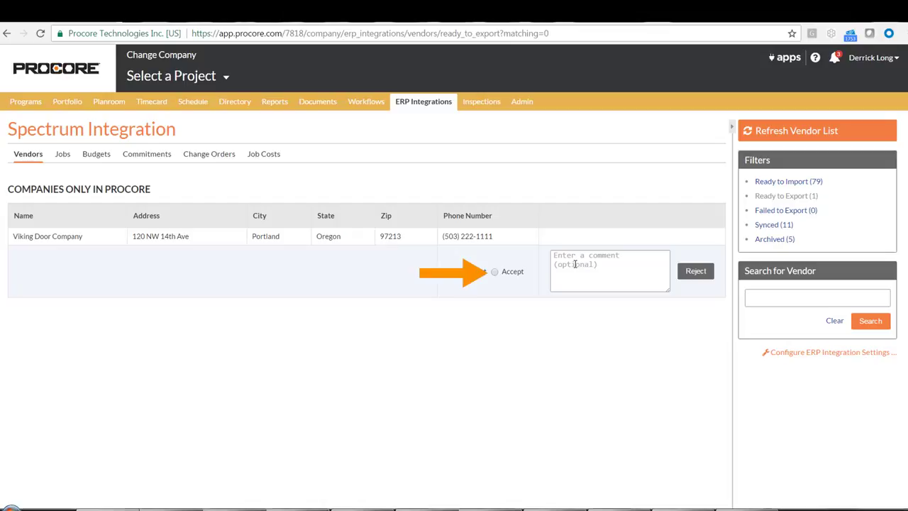
pyautogui.click(495, 273)
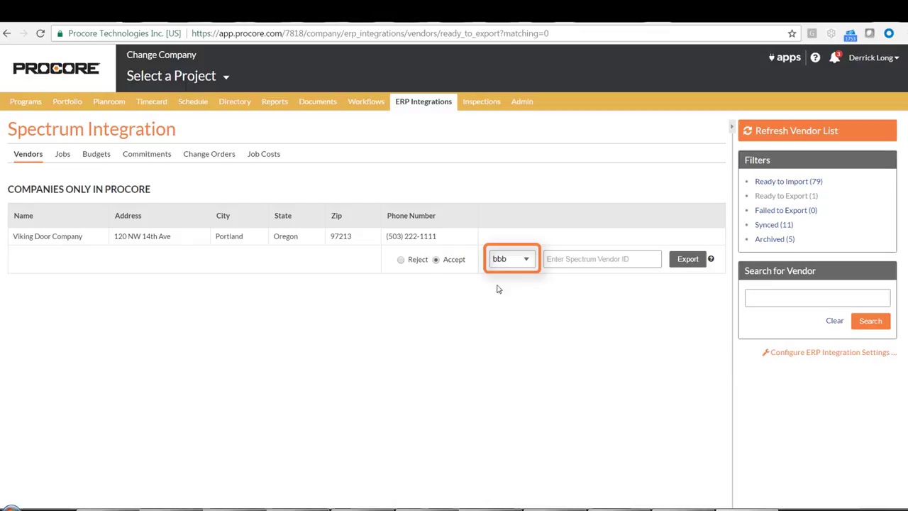
pyautogui.click(527, 260)
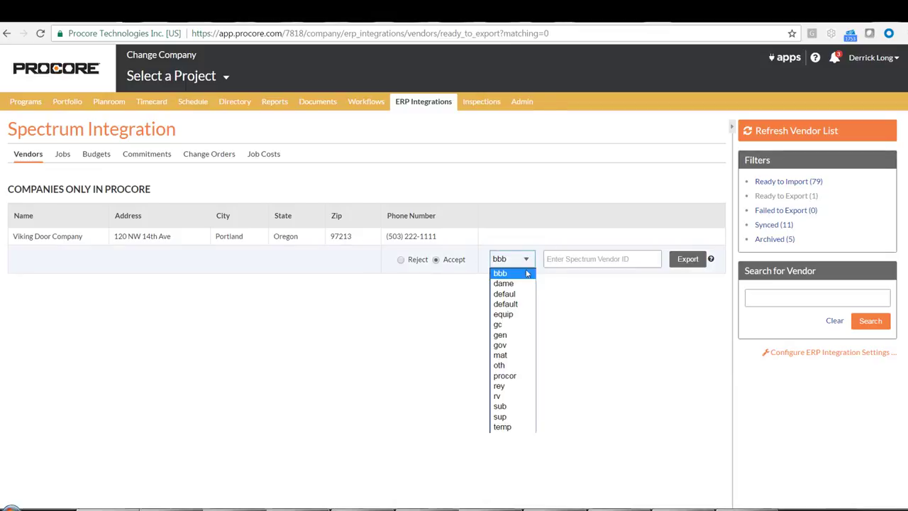
pyautogui.click(508, 315)
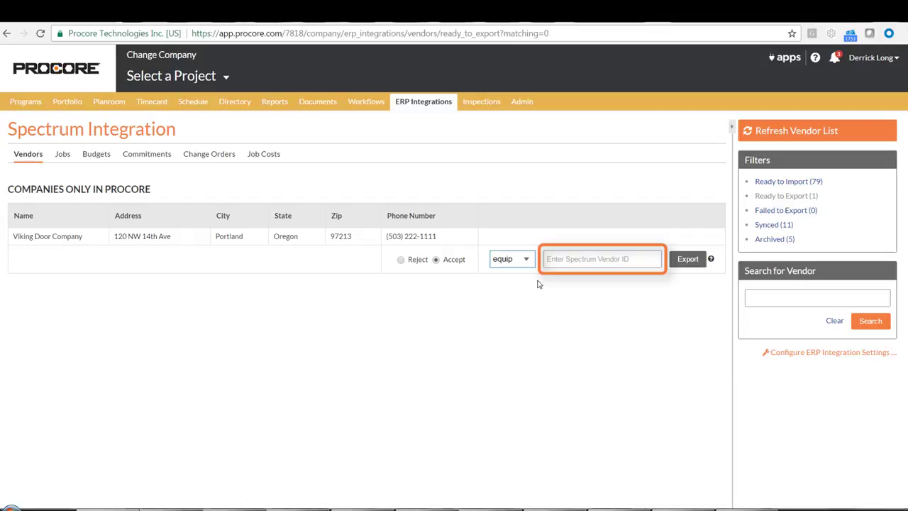
pyautogui.click(566, 259)
pyautogui.write('A')
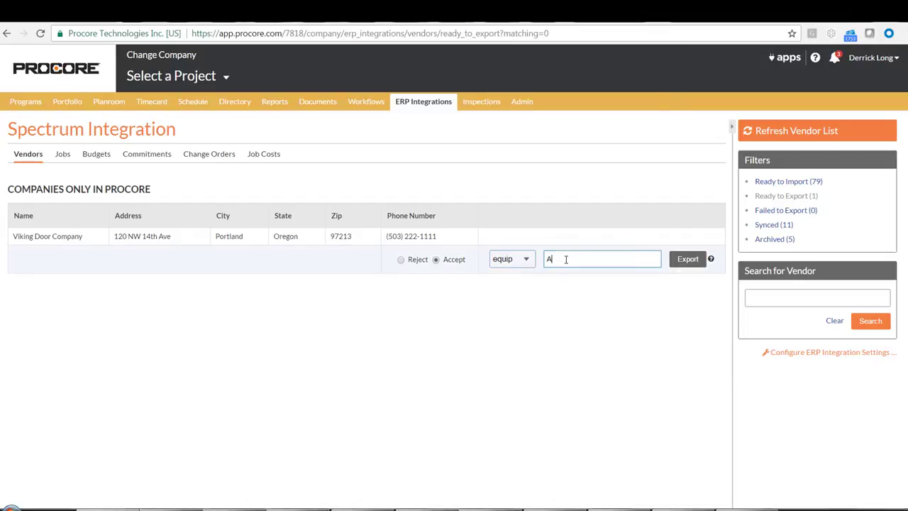
pyautogui.write('BCDE')
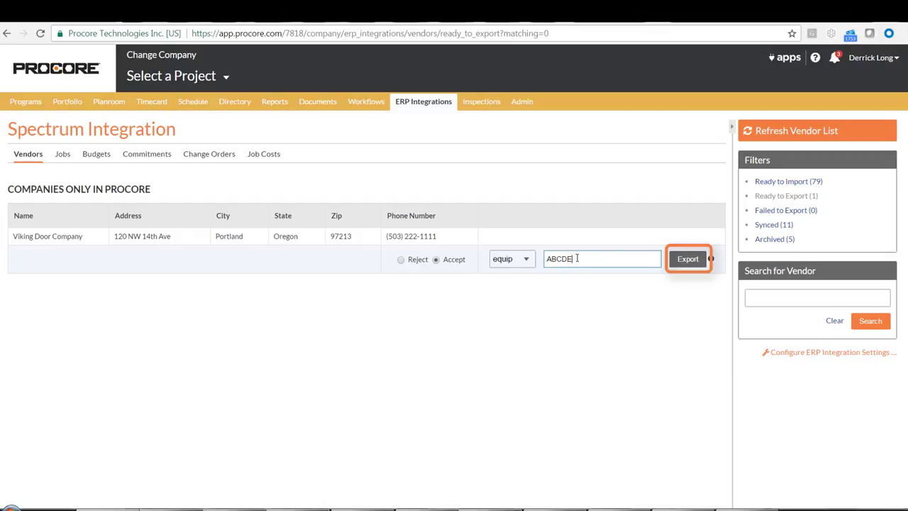
pyautogui.click(685, 261)
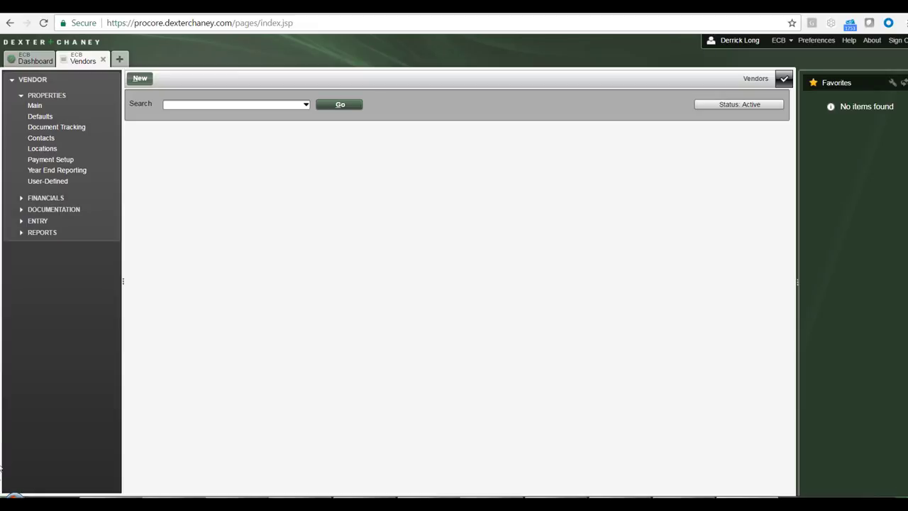
# Step: Switch to Spectrum and search its vendors for Viking
pyautogui.click(179, 104)
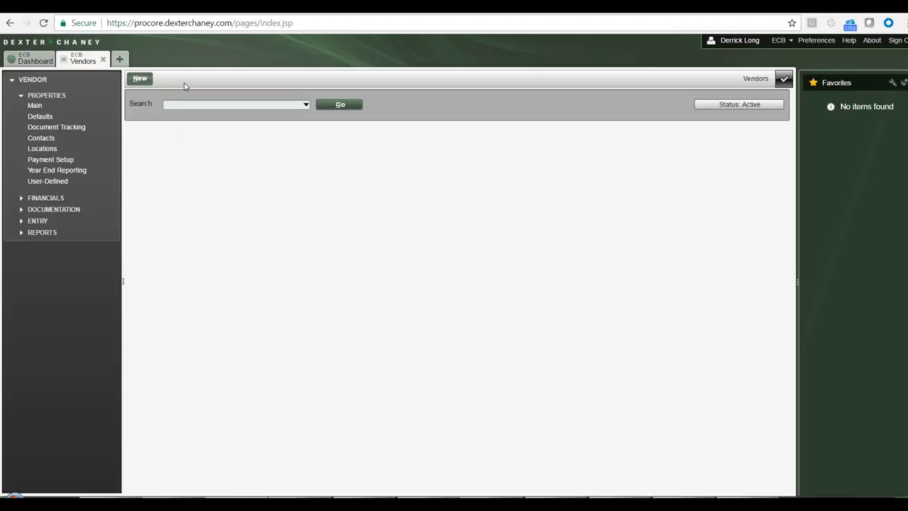
pyautogui.write('Viking')
pyautogui.click(340, 105)
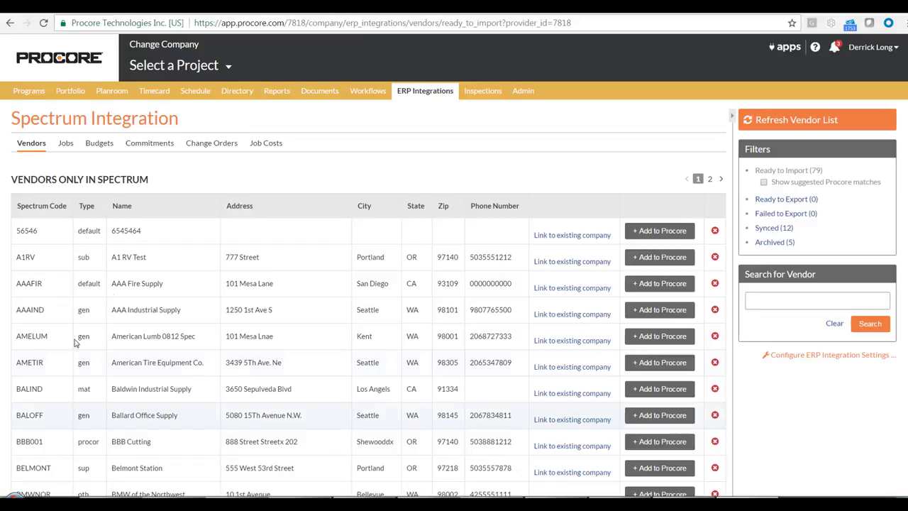
# Step: Switch back to Procore and open the company directory
pyautogui.click(243, 93)
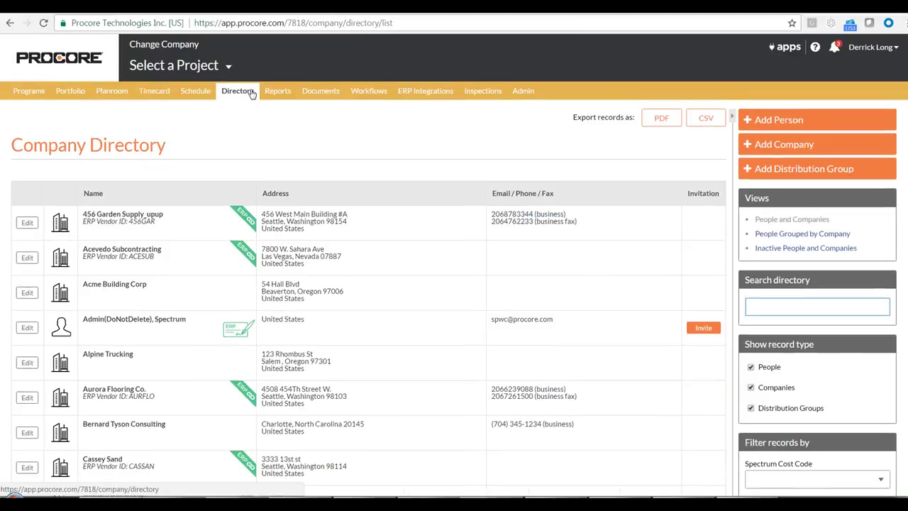